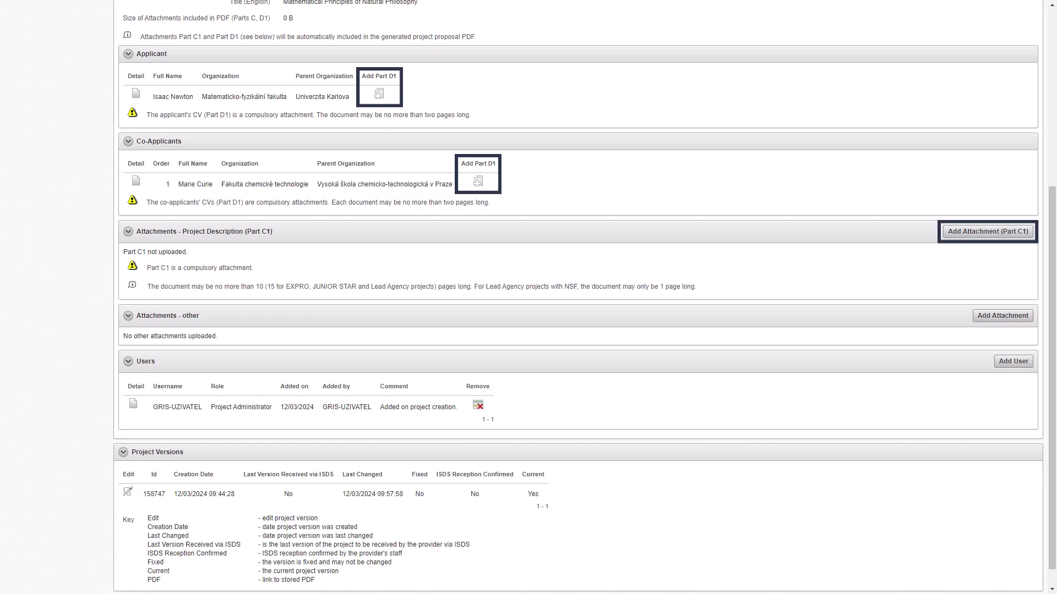
Upload the applicant's CV PDF as the applicant's Part D1 attachment.
left_click(379, 94)
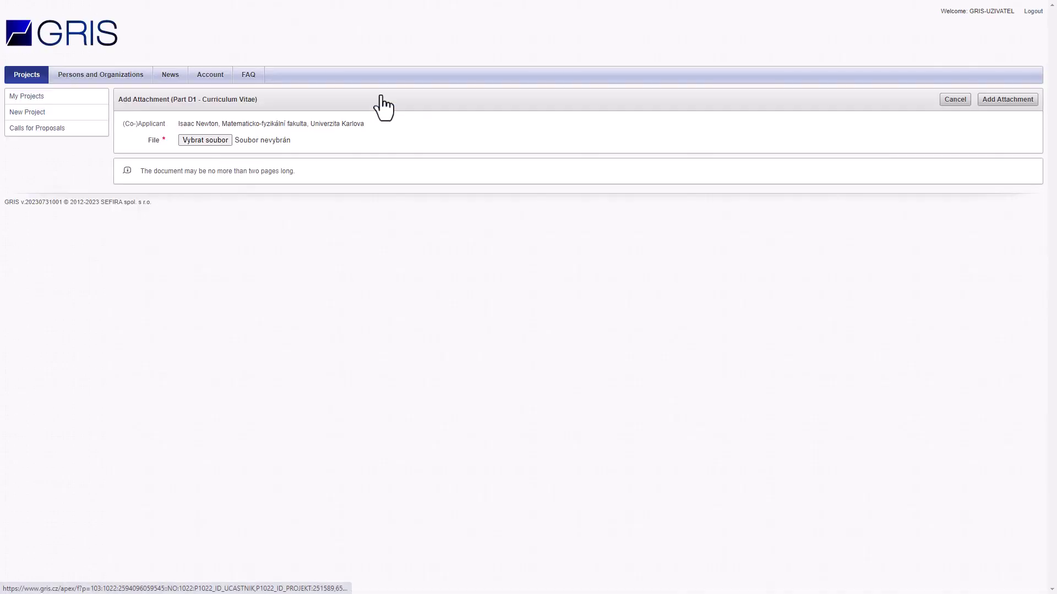
left_click(215, 140)
double_click(222, 101)
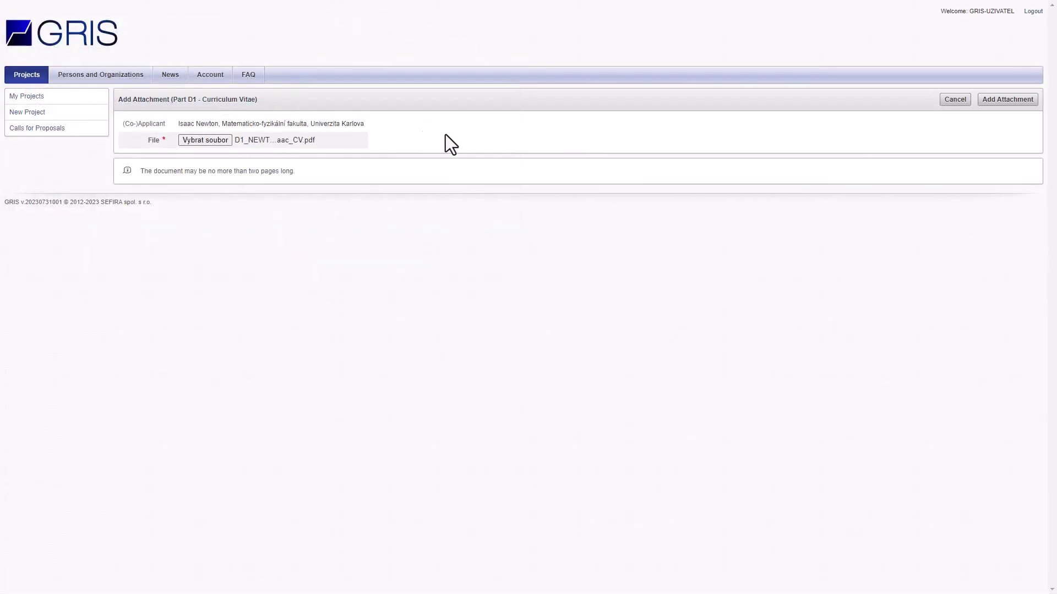
left_click(1005, 102)
Upload the co-applicant's CV PDF as the co-applicant's Part D1 attachment.
scroll(985, 134, "down", 4)
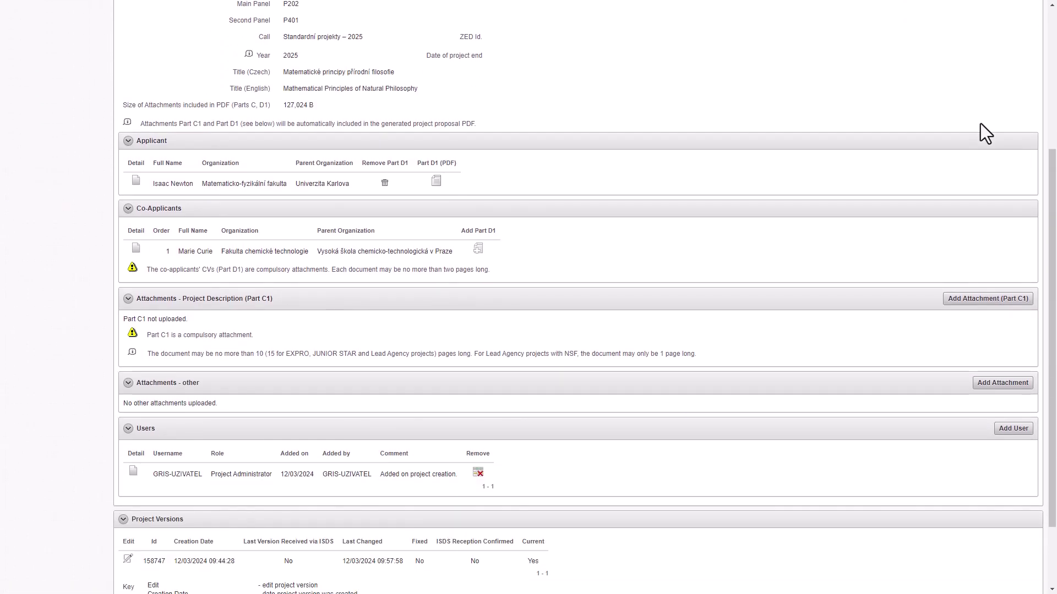
left_click(478, 249)
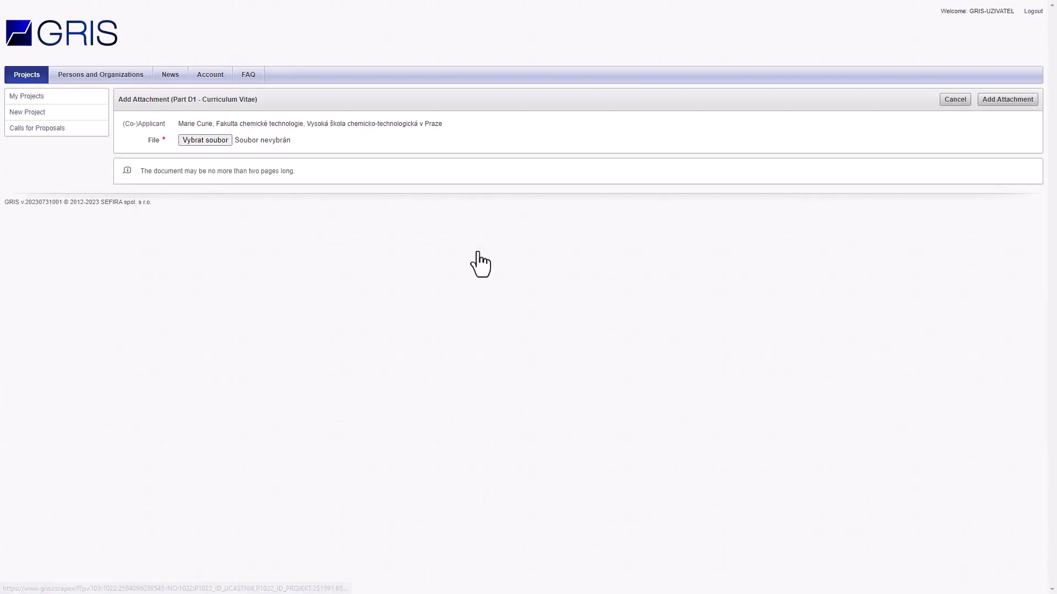
left_click(221, 143)
double_click(219, 89)
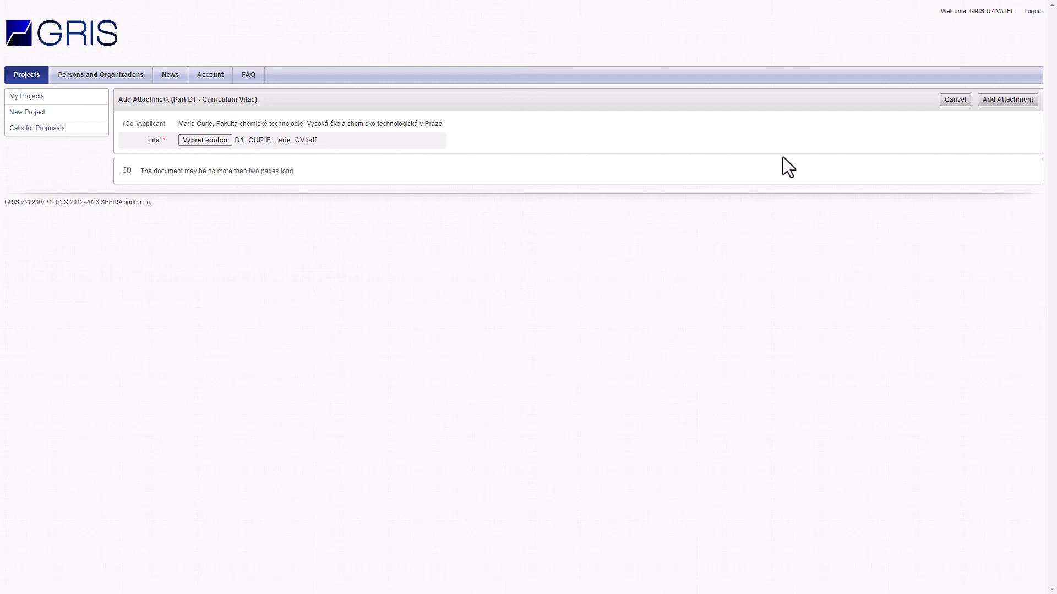
left_click(1011, 108)
Upload C1_Project_Description.pdf as the Part C1 project description attachment.
scroll(657, 210, "down", 4)
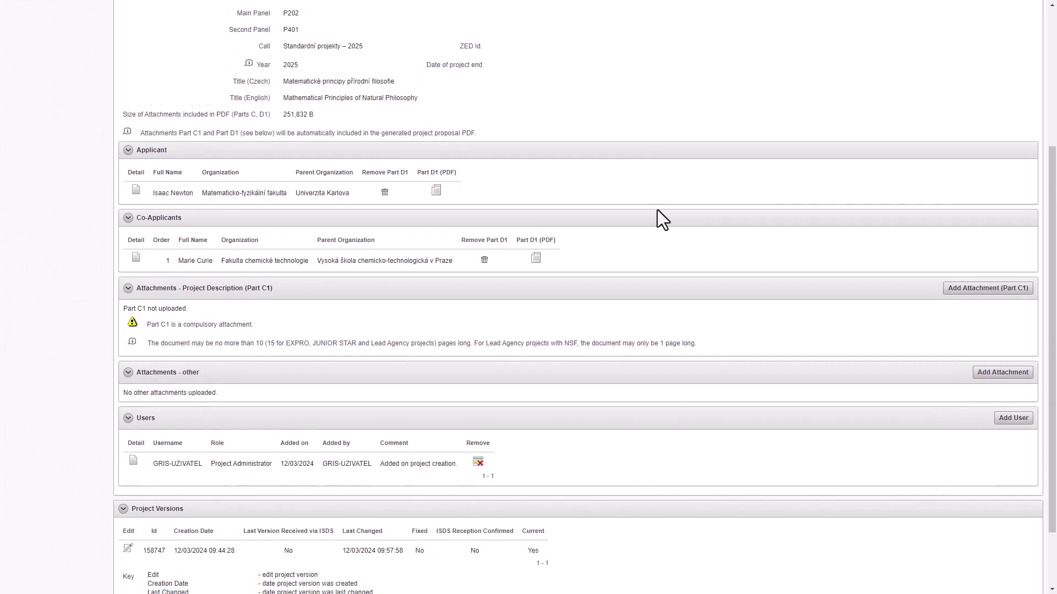
left_click(956, 282)
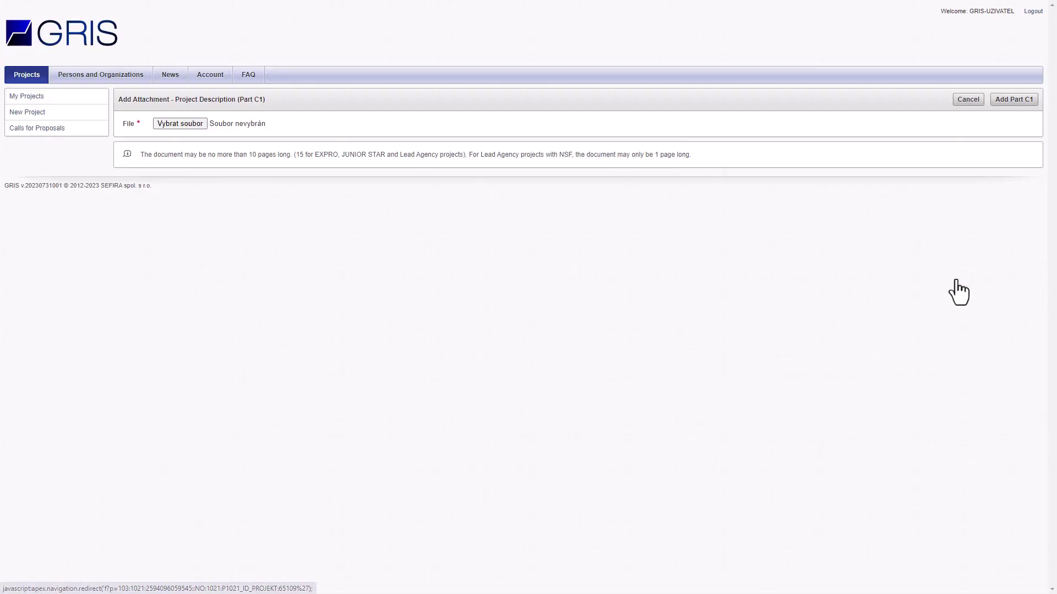
left_click(193, 126)
double_click(184, 77)
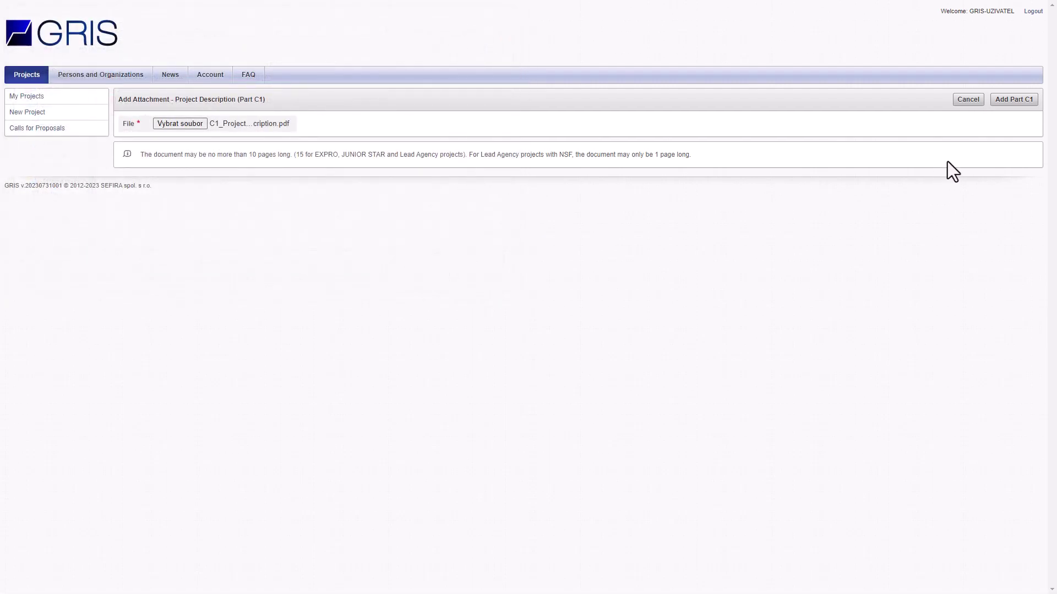
left_click(1019, 107)
Add Investice_Nabidka.pdf to the other attachments with the type "nabídka identifikace dodavatele, předmětu dodávky a předběžné ceny podle článku 3.3. odst. (4) zadávací dokumentace".
scroll(1014, 108, "down", 3)
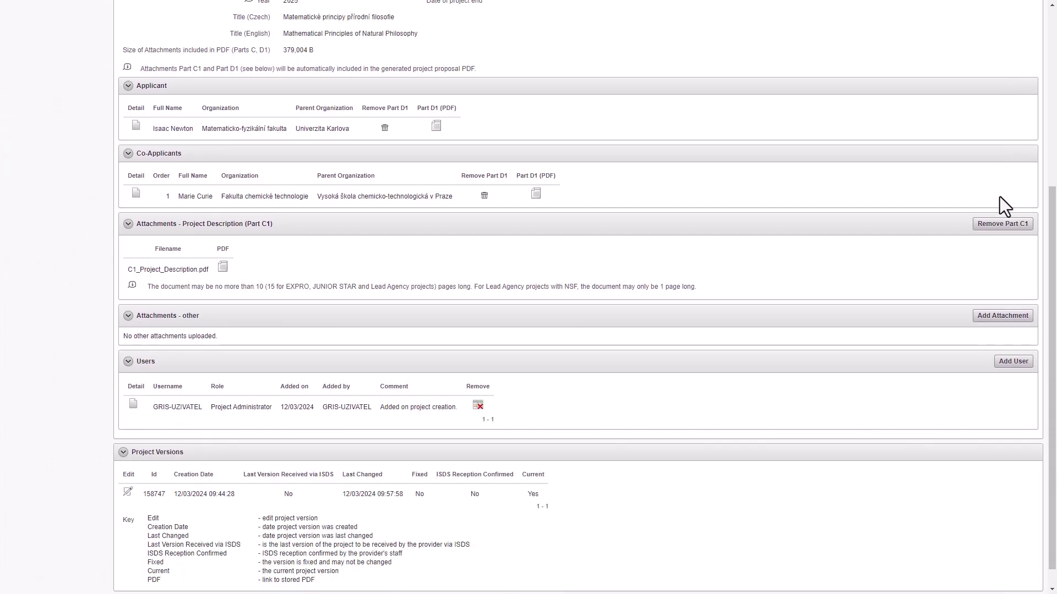
left_click(1003, 315)
left_click(635, 125)
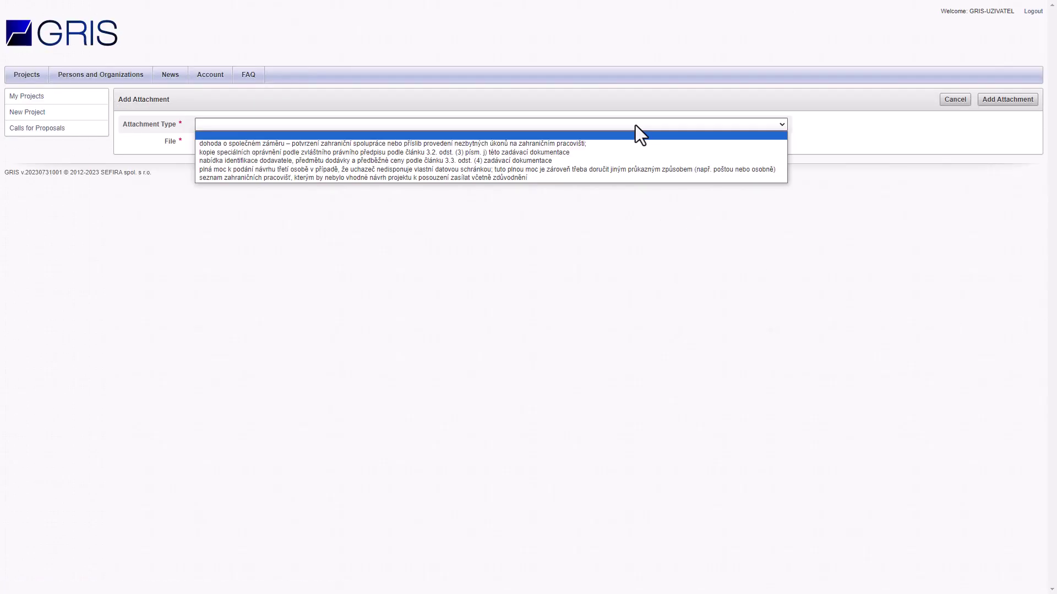
left_click(622, 159)
left_click(212, 141)
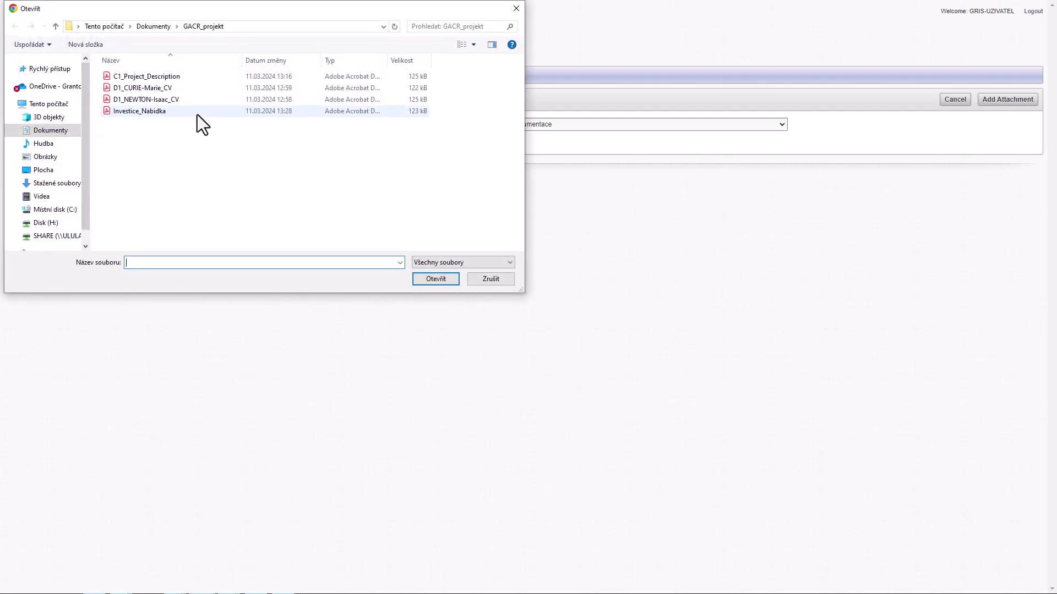
double_click(199, 111)
left_click(1011, 100)
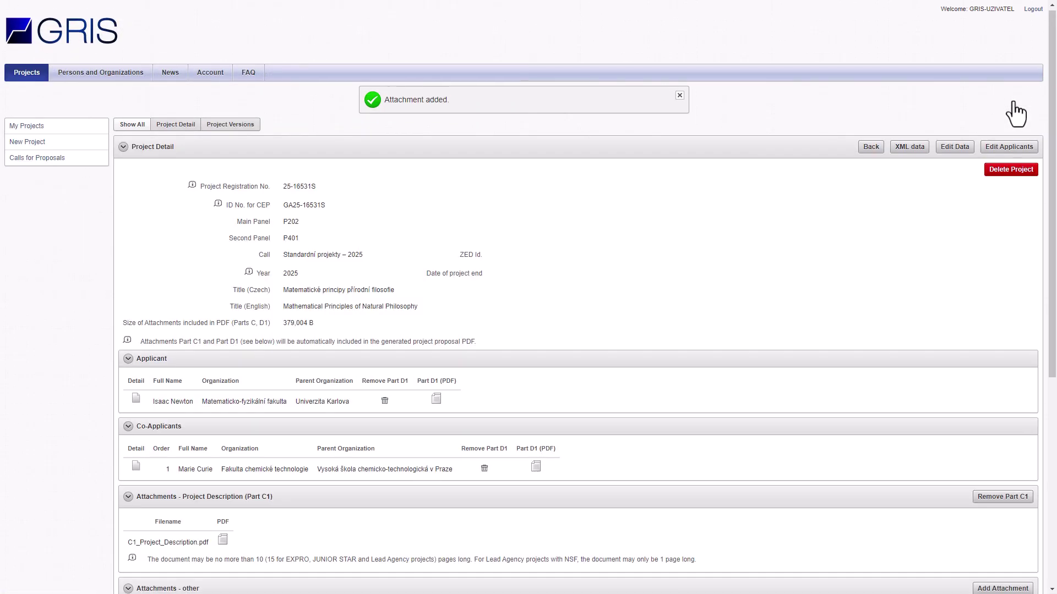
Add the user GRIS-uzivatel2 to the project with the Project Editor role.
scroll(1016, 114, "down", 6)
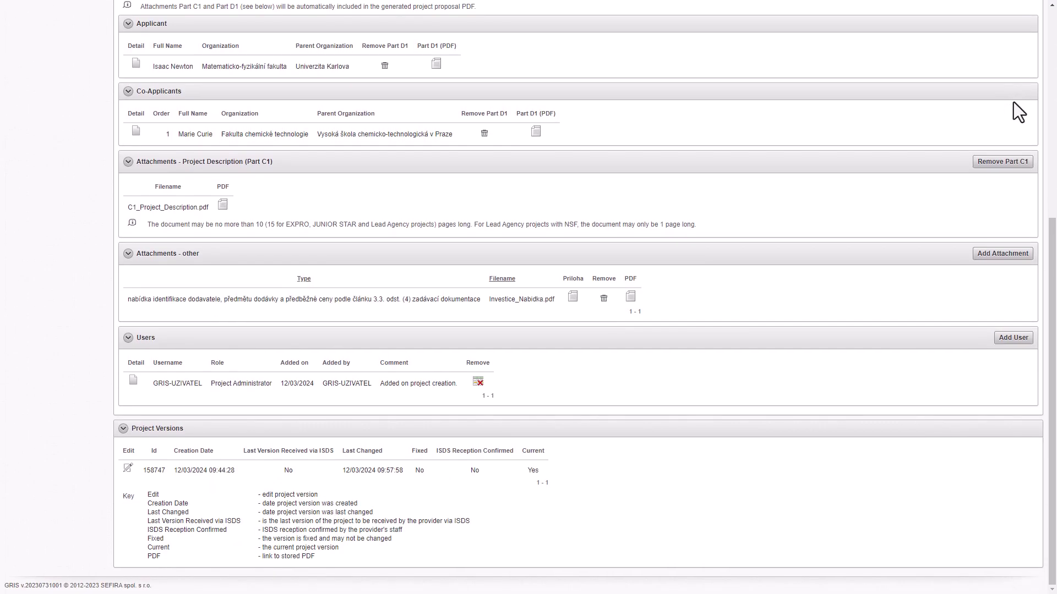
left_click(1015, 338)
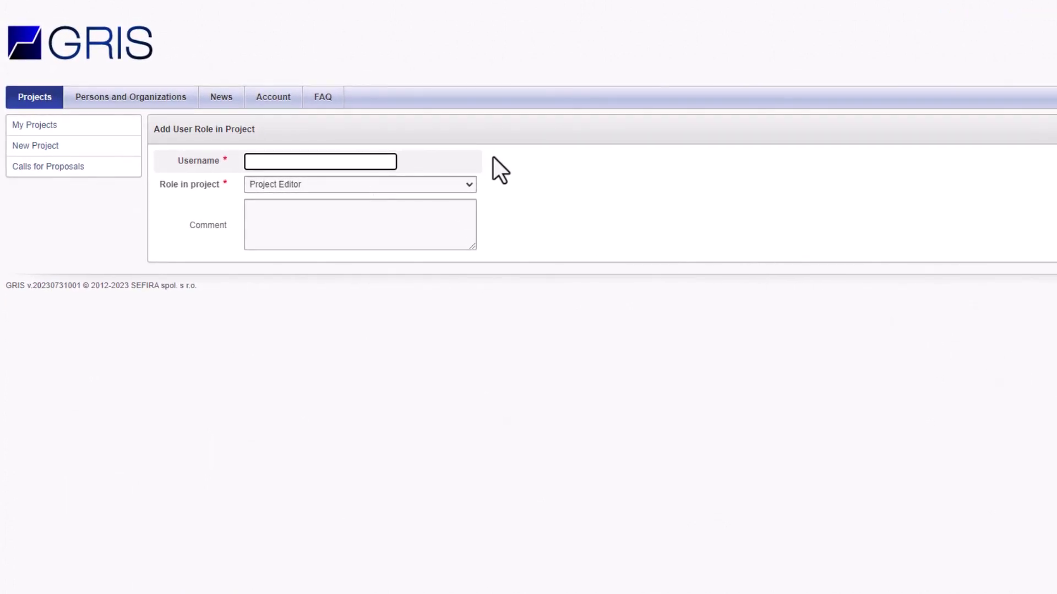
type("GRIS-uzivatel2")
left_click(466, 184)
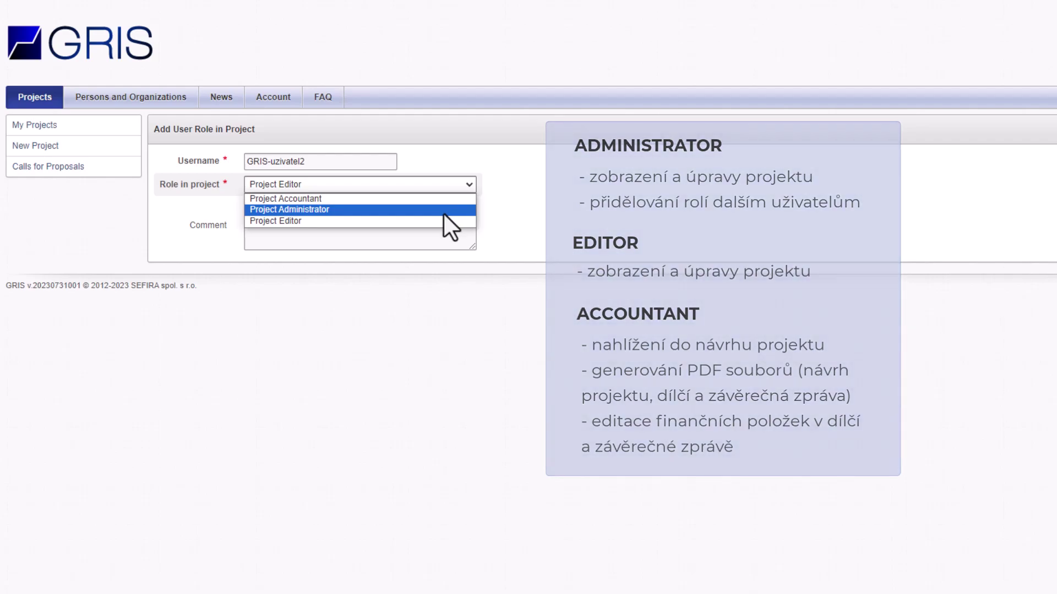
left_click(441, 220)
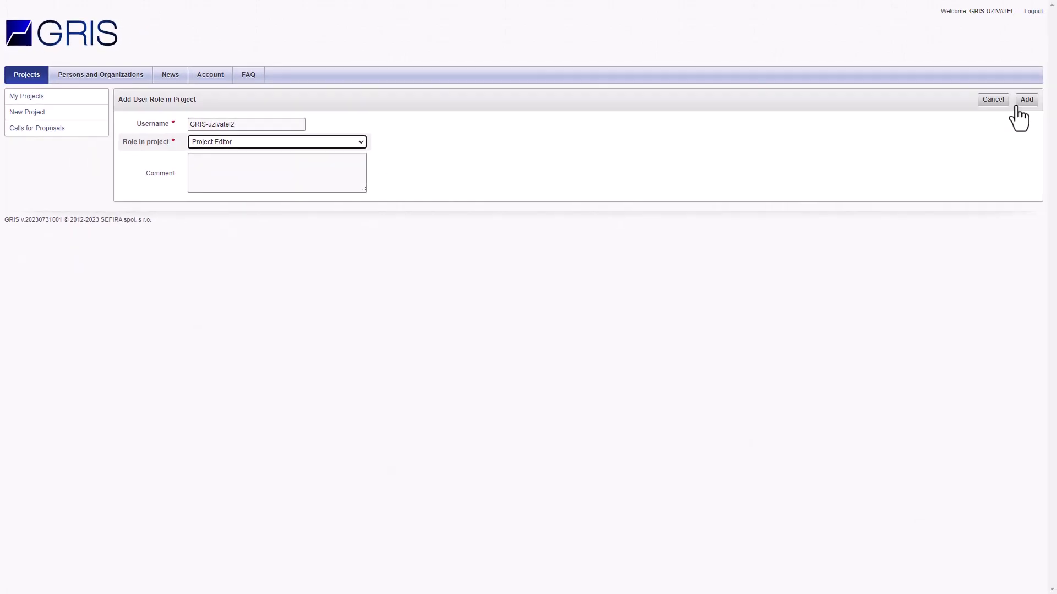
left_click(1028, 99)
Open the project data for editing, check the proposal's attachment list and finalize the proposal.
scroll(748, 258, "down", 6)
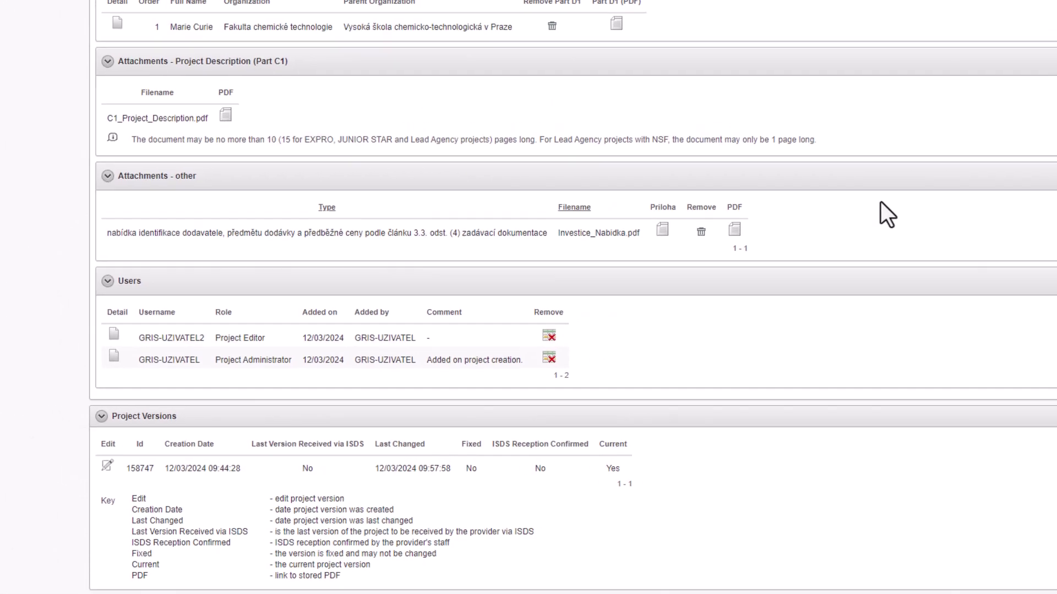
scroll(749, 253, "up", 5)
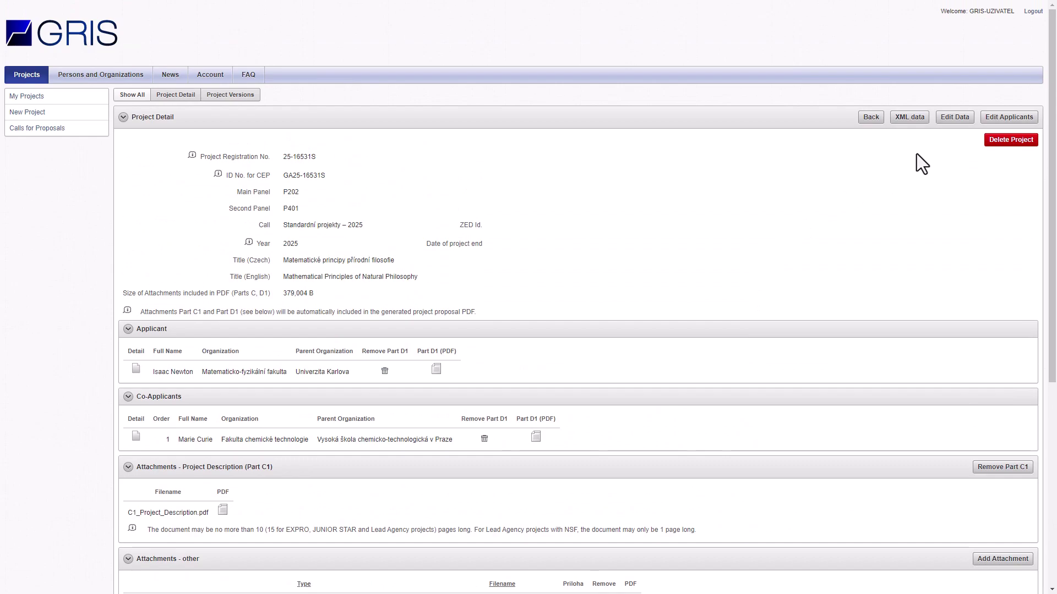
left_click(951, 122)
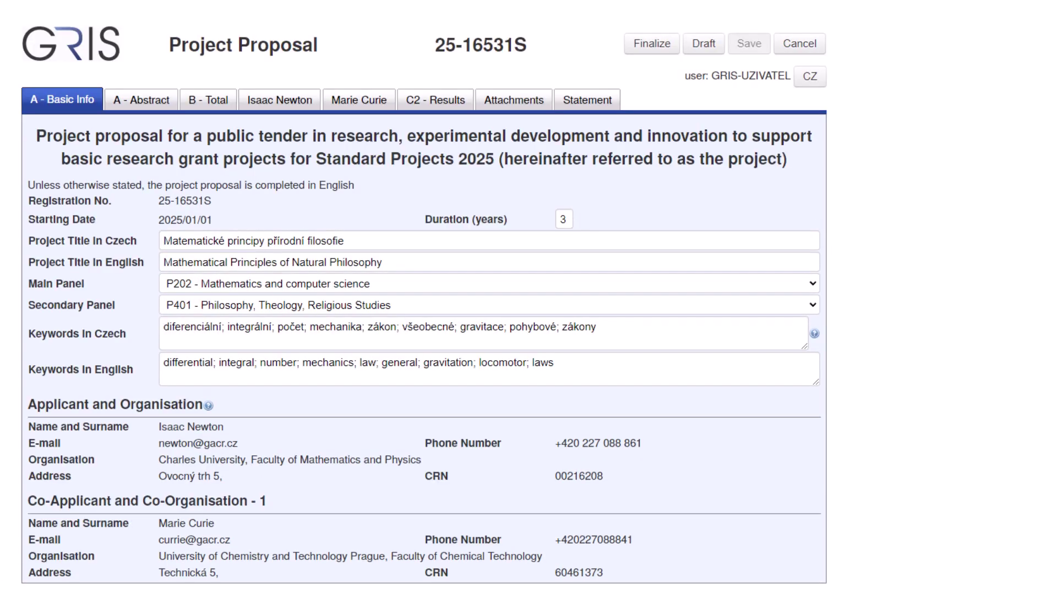
left_click(514, 99)
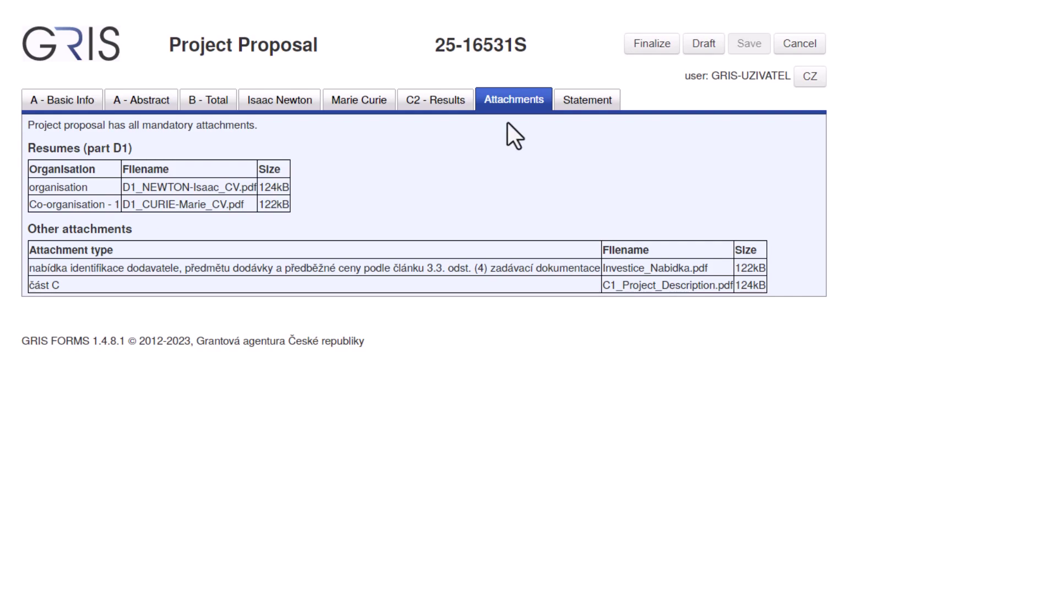
left_click(651, 50)
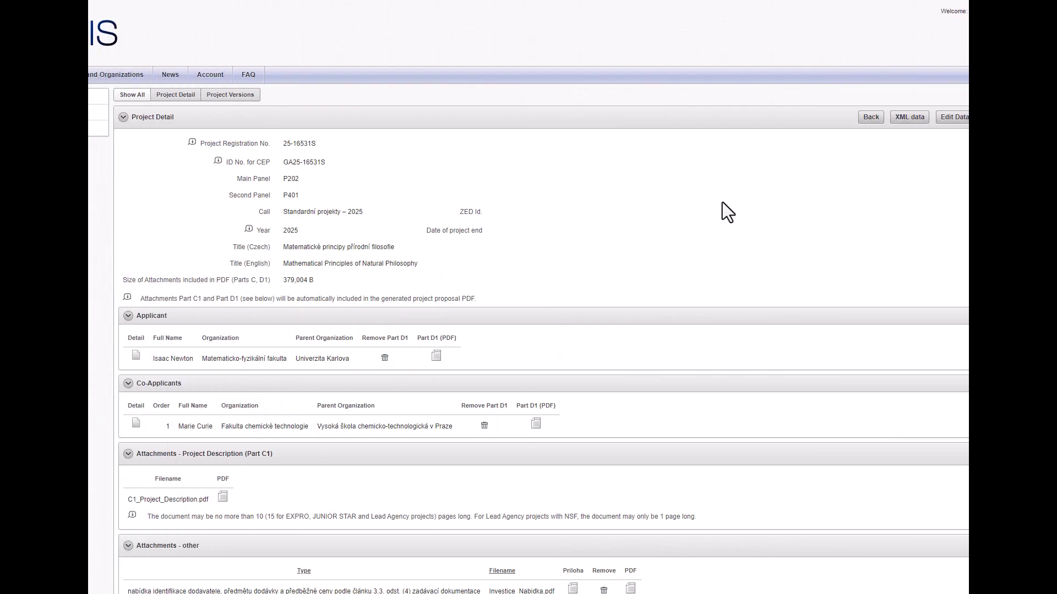
Reopen the proposal data, set the applicant's Year 1 travel costs to 50 in the breakdown of funds, and save the proposal.
scroll(722, 203, "down", 5)
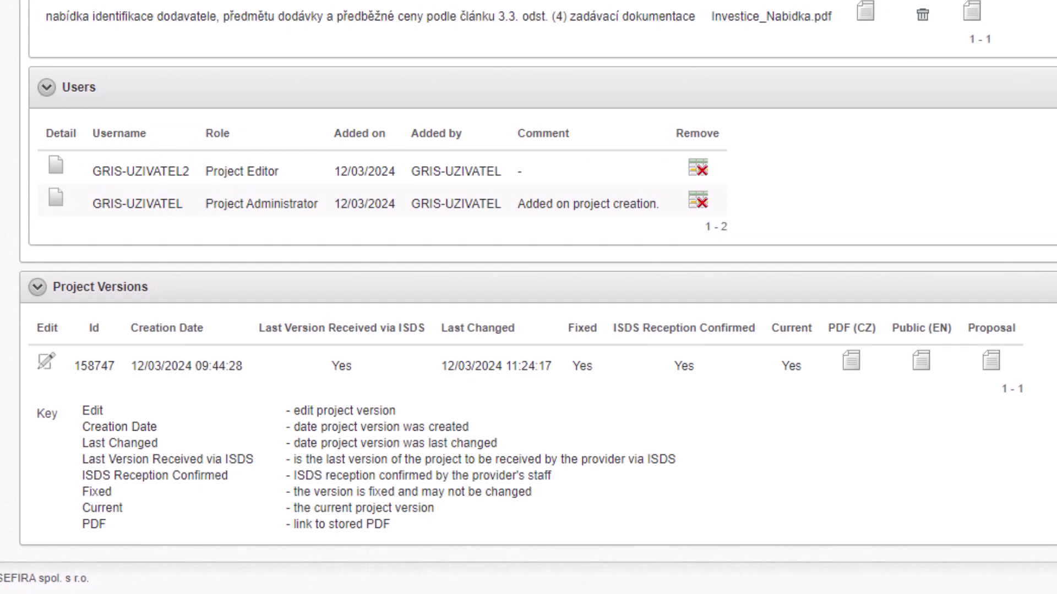
scroll(722, 203, "up", 10)
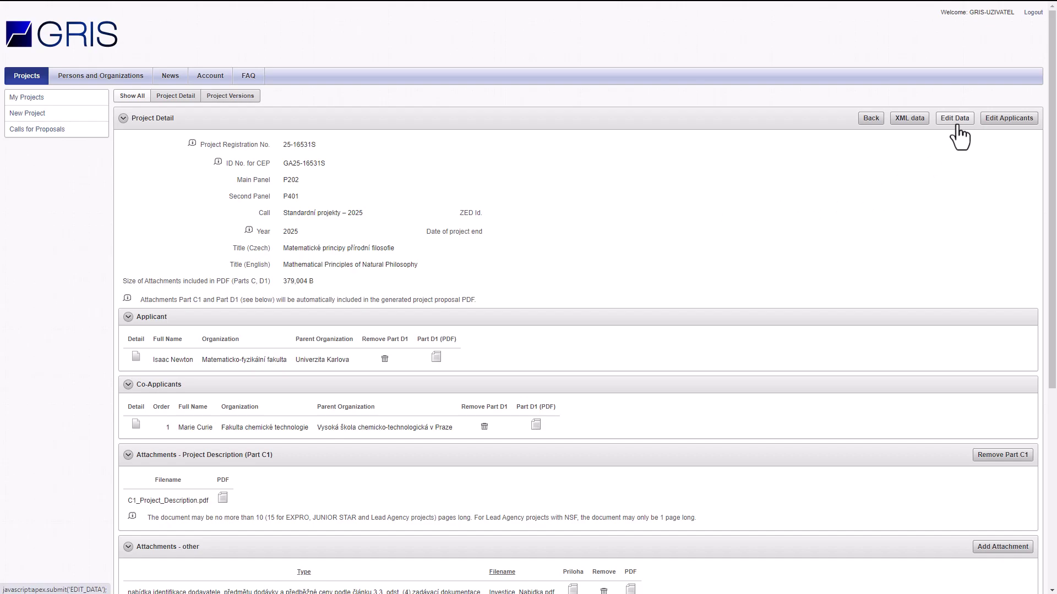
left_click(958, 130)
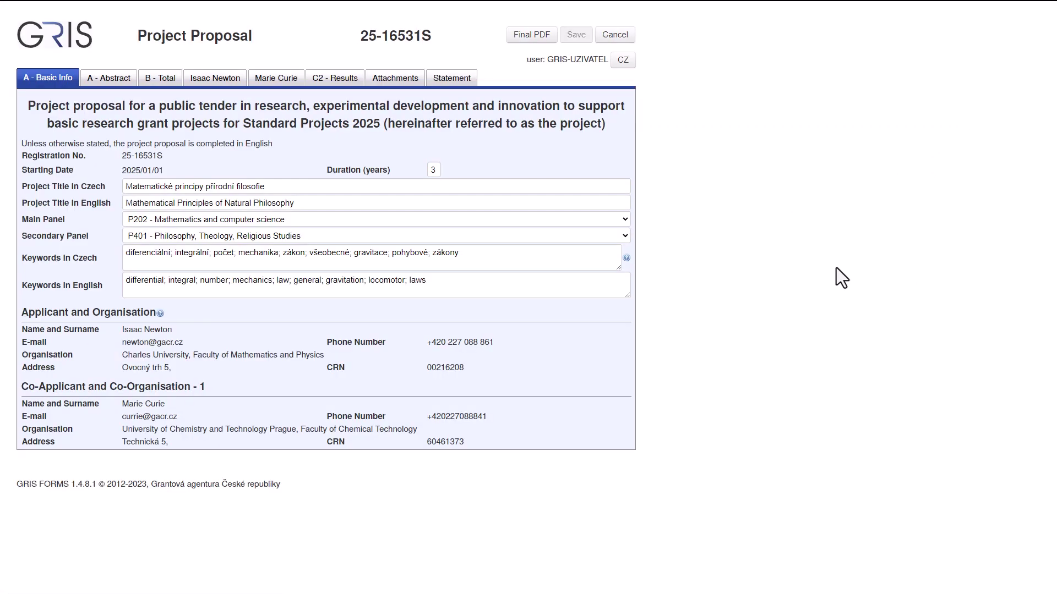
left_click(230, 82)
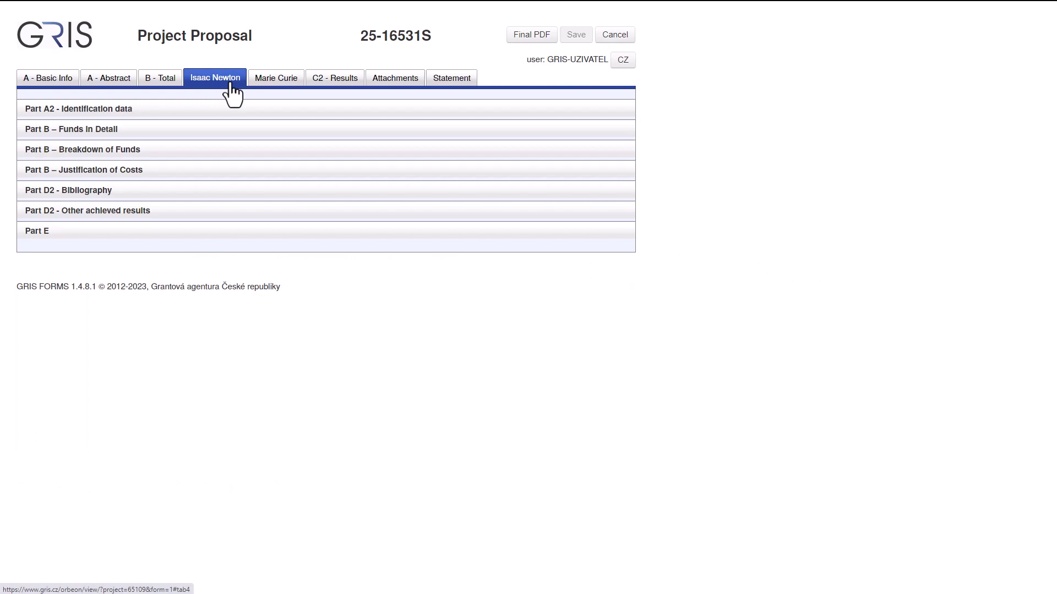
left_click(223, 148)
double_click(213, 233)
type("50")
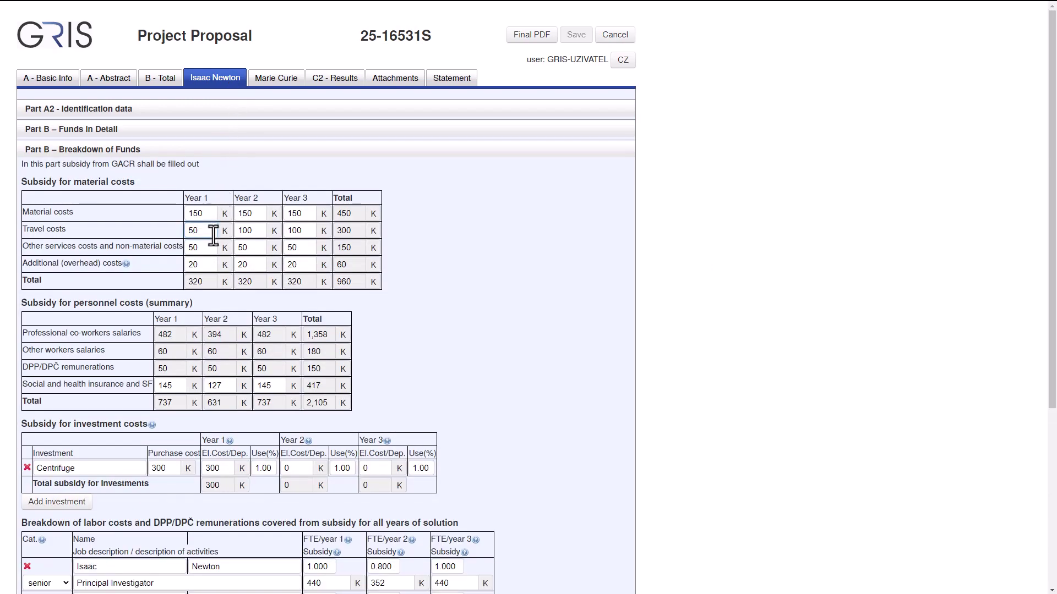
left_click(468, 166)
left_click(575, 41)
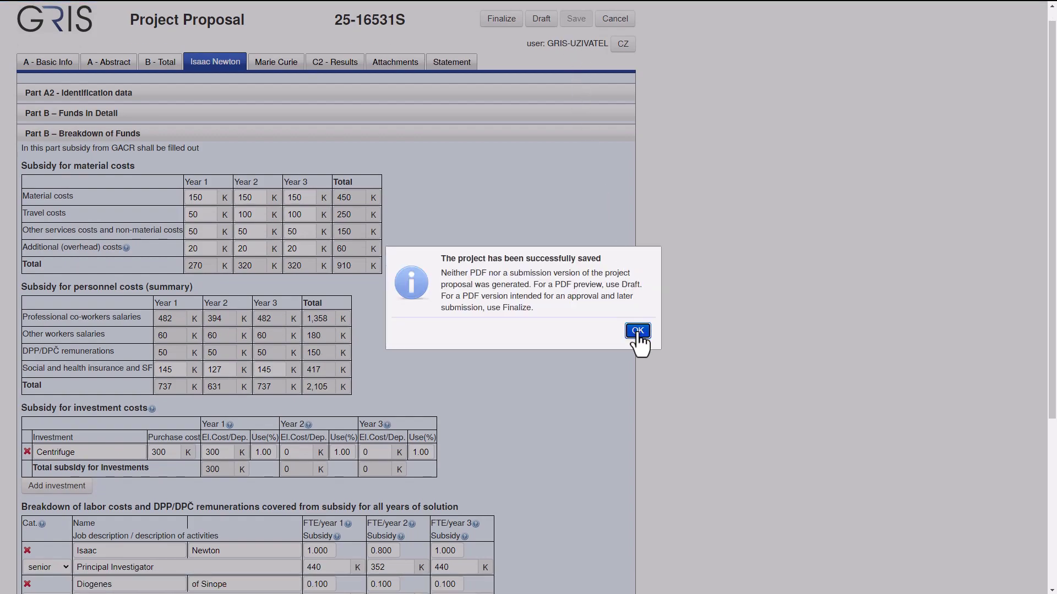
left_click(637, 332)
Finalize the revised proposal and request its final PDF.
left_click(501, 39)
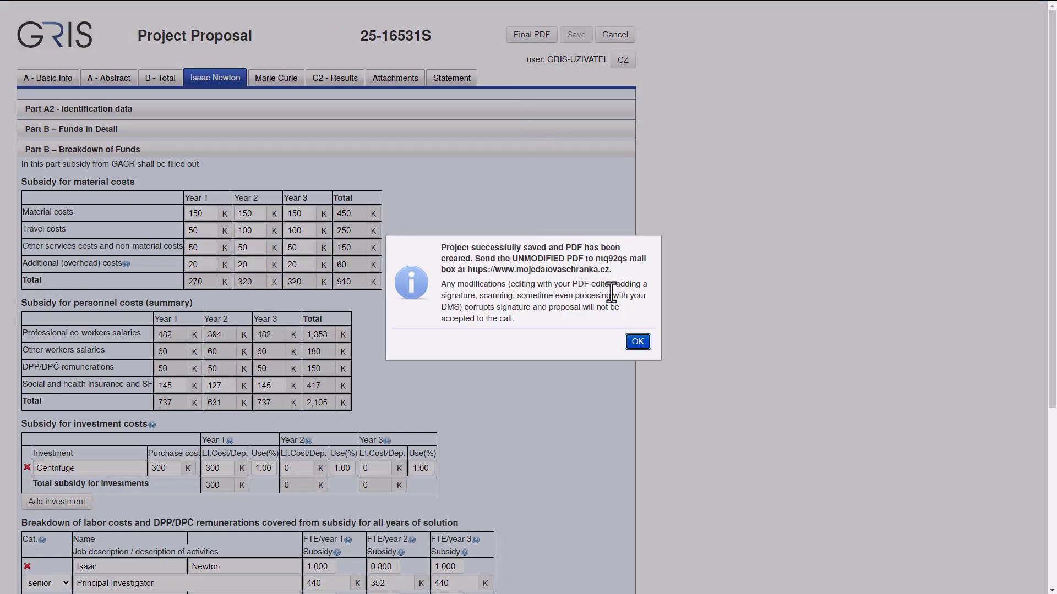
left_click(637, 341)
left_click(531, 35)
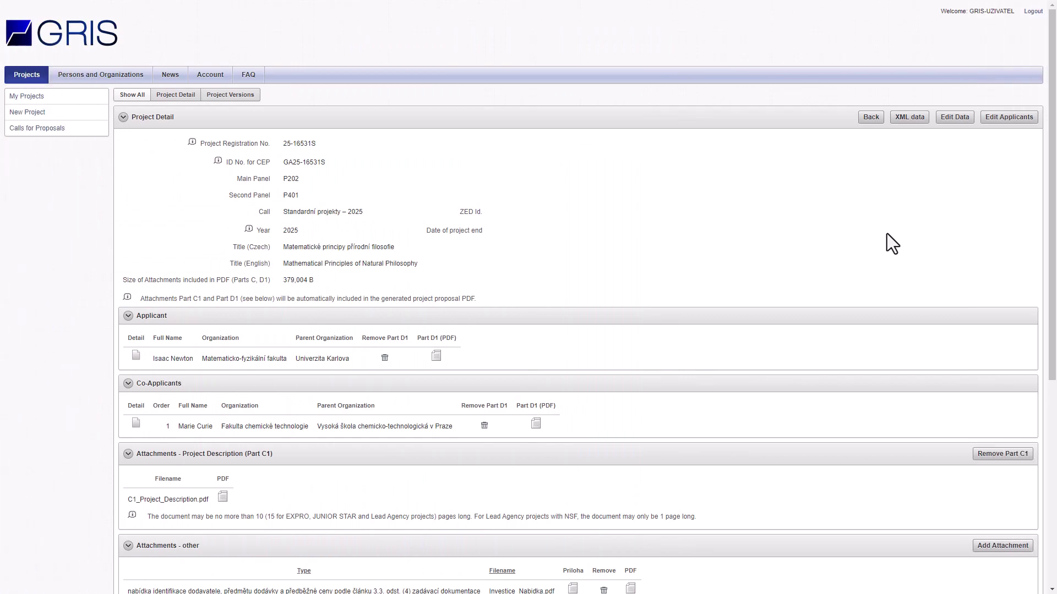
Add Letter_of_Intent.pdf to the other attachments with the type "dohoda o společném záměru" for foreign cooperation.
scroll(887, 233, "down", 5)
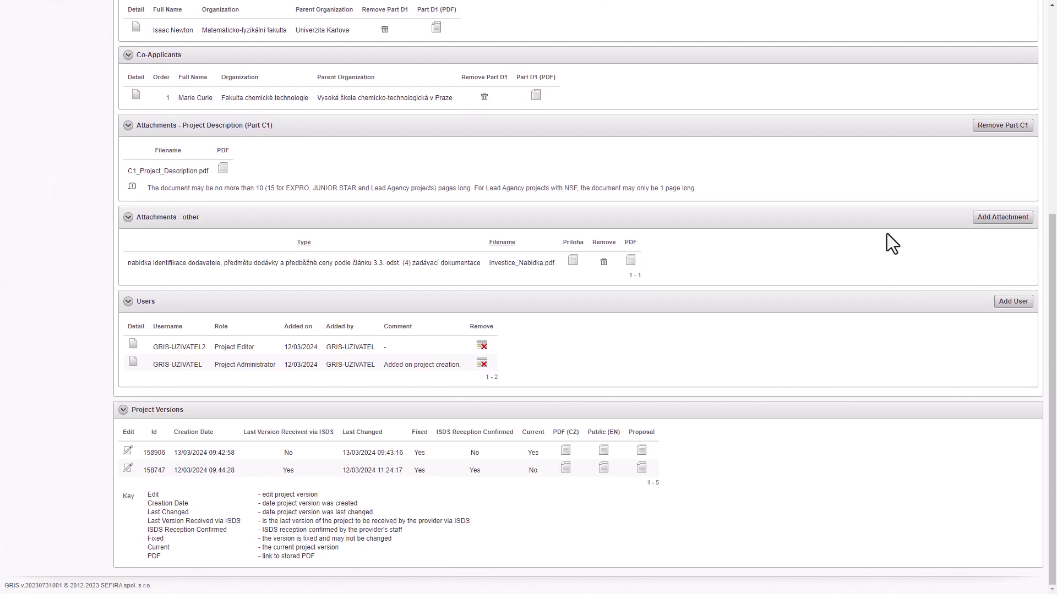
left_click(997, 221)
left_click(769, 125)
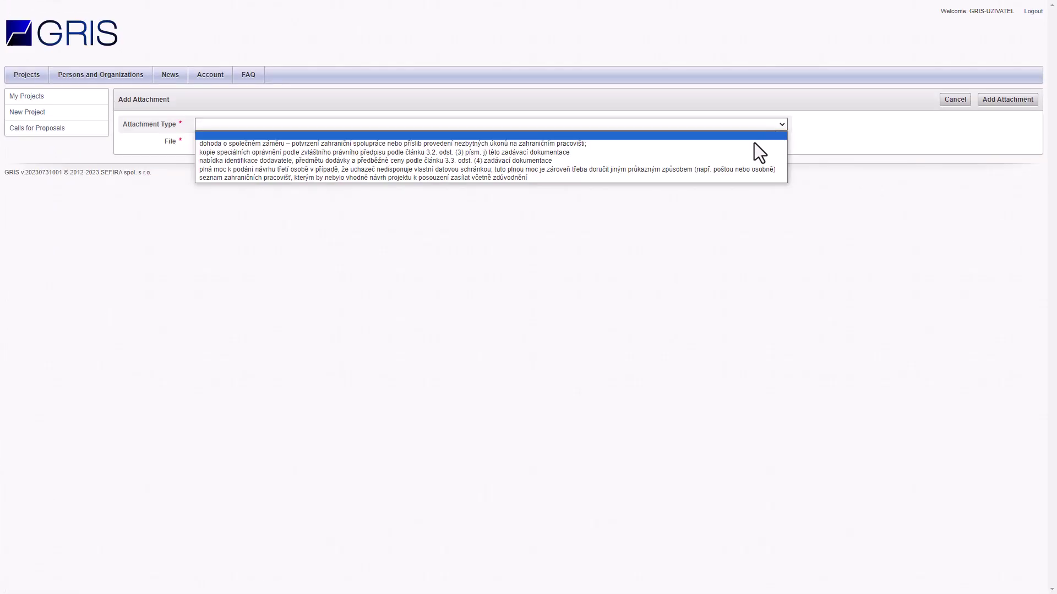
left_click(755, 143)
left_click(235, 144)
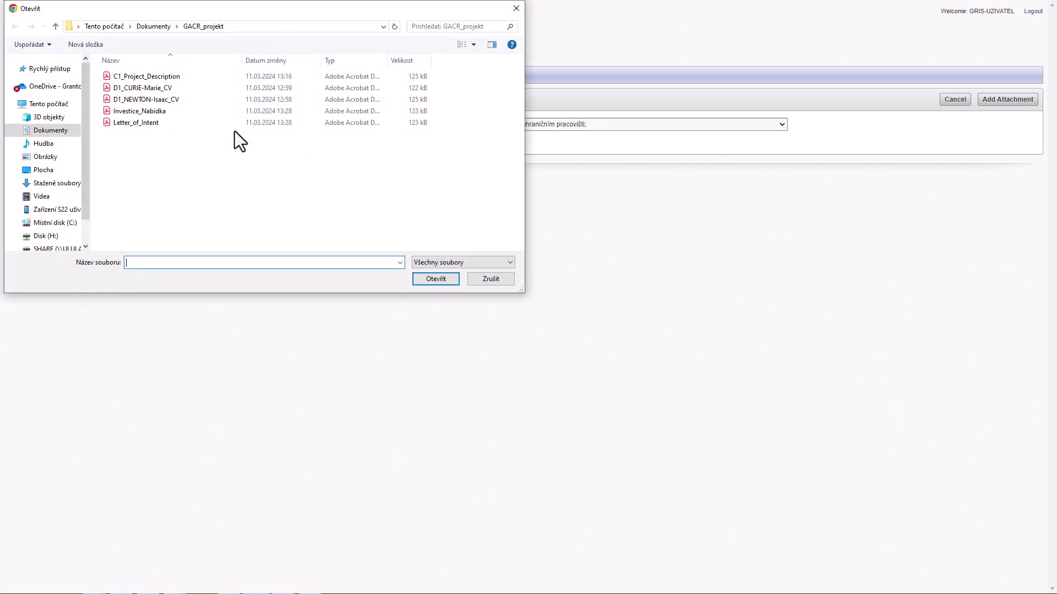
double_click(235, 124)
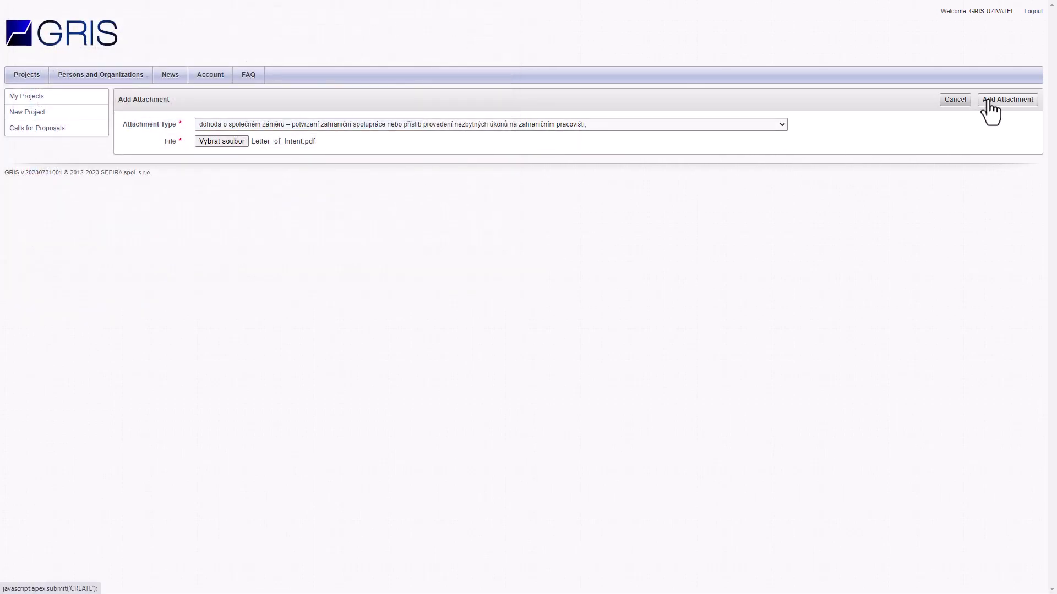
left_click(990, 104)
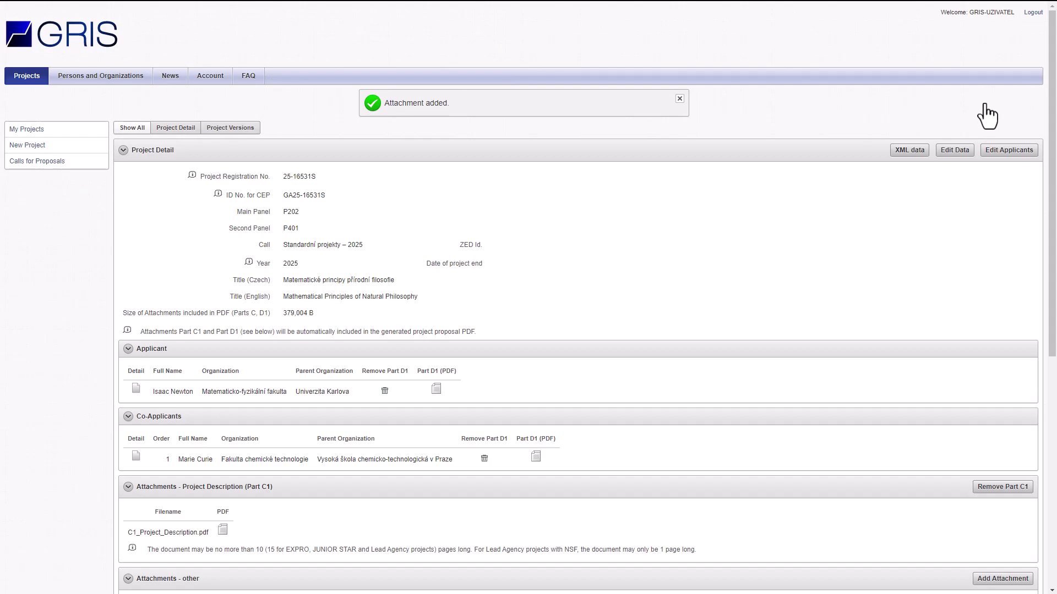
scroll(987, 115, "down", 2)
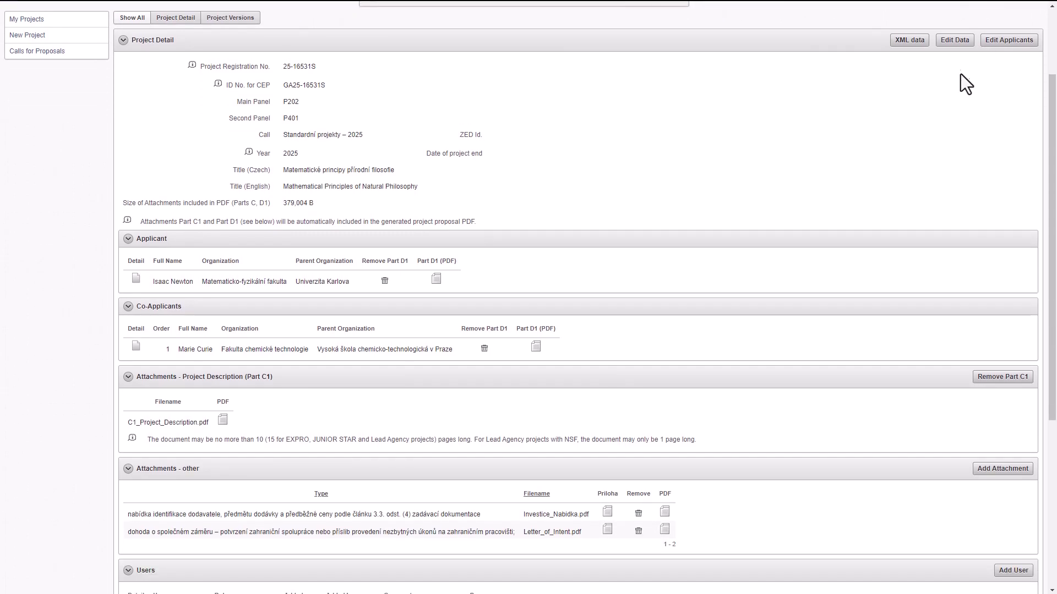
Reopen the proposal data, make a minor edit at the end of the Justification of Secondary Panel text, and save the proposal.
left_click(955, 44)
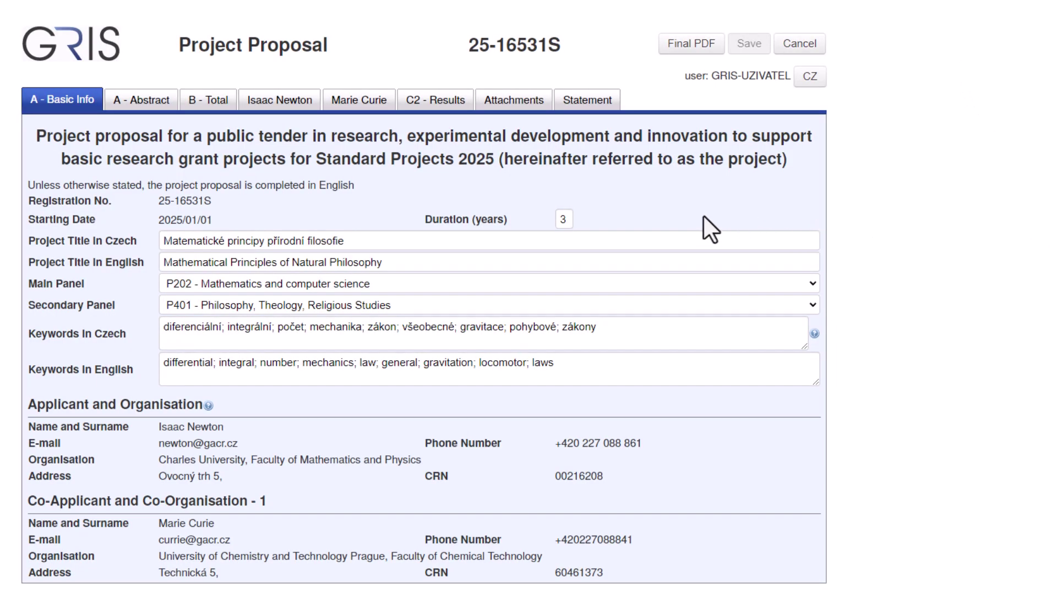
left_click(165, 100)
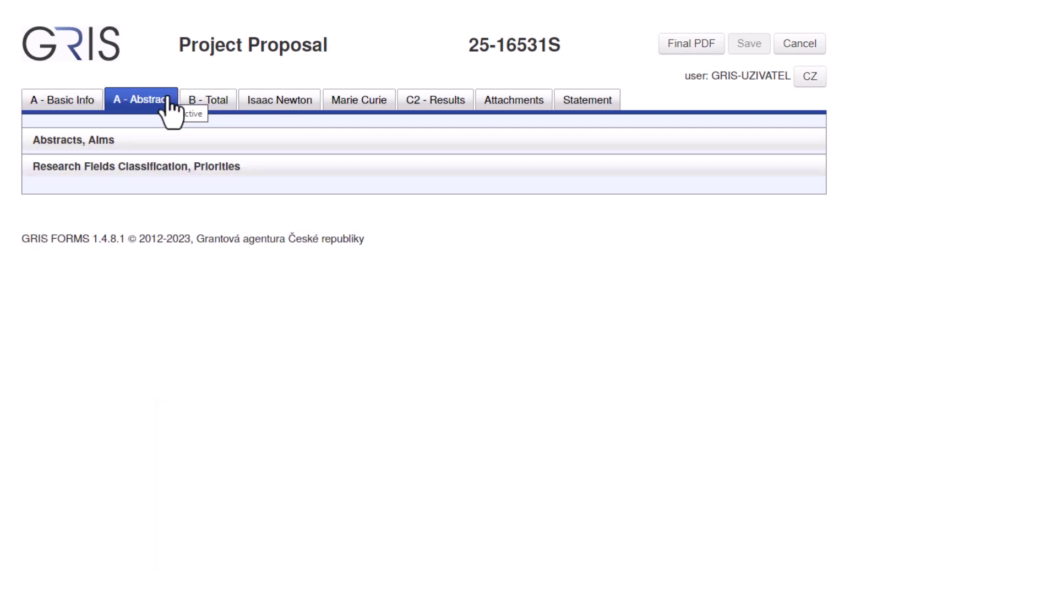
left_click(170, 138)
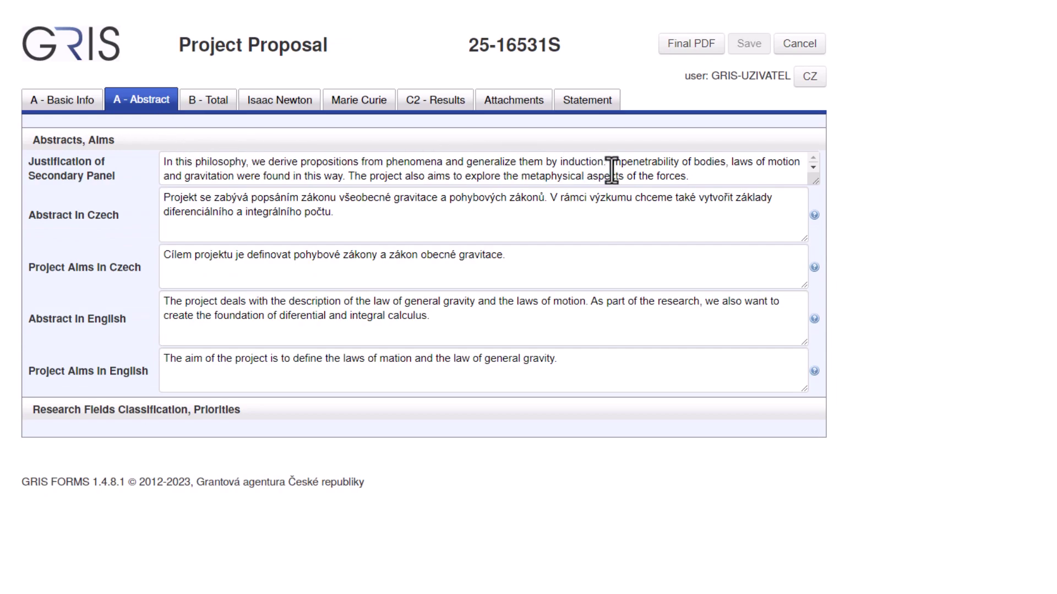
left_click(691, 177)
left_click(679, 135)
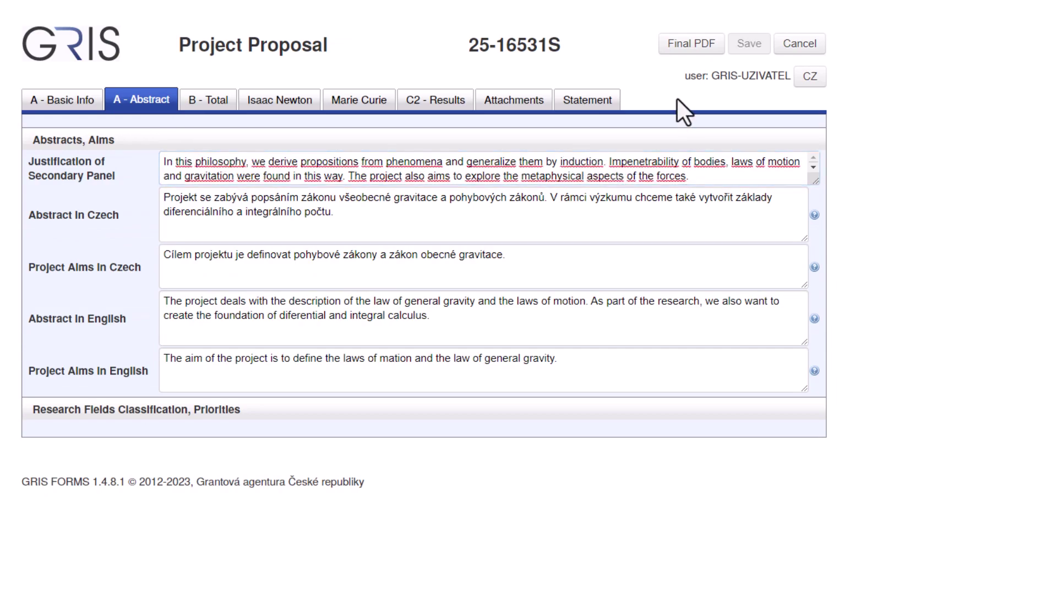
left_click(741, 47)
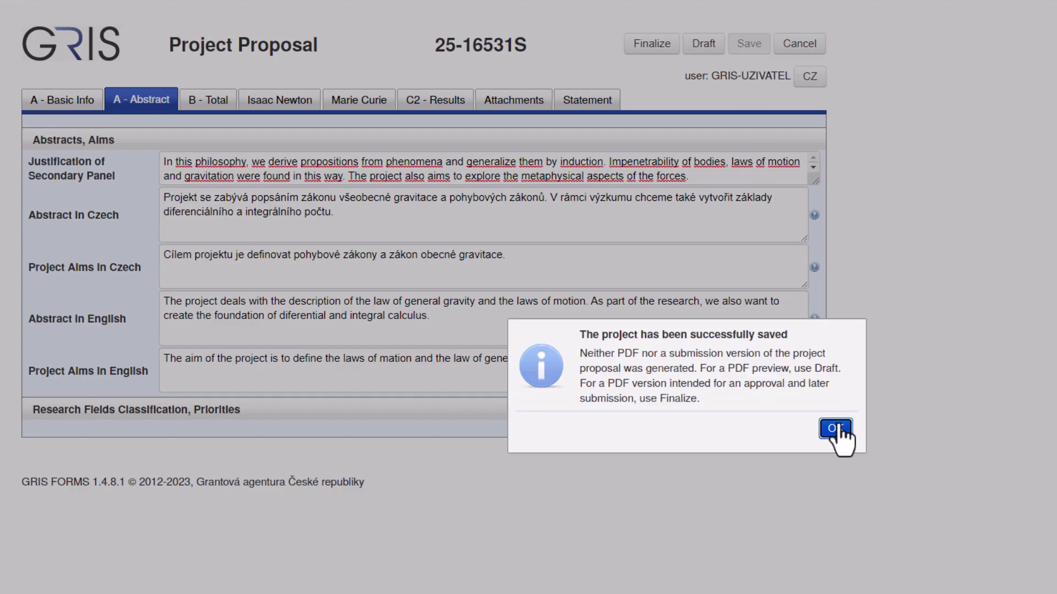
left_click(835, 428)
Finalize the proposal again with the added attachment and request its final PDF.
left_click(659, 48)
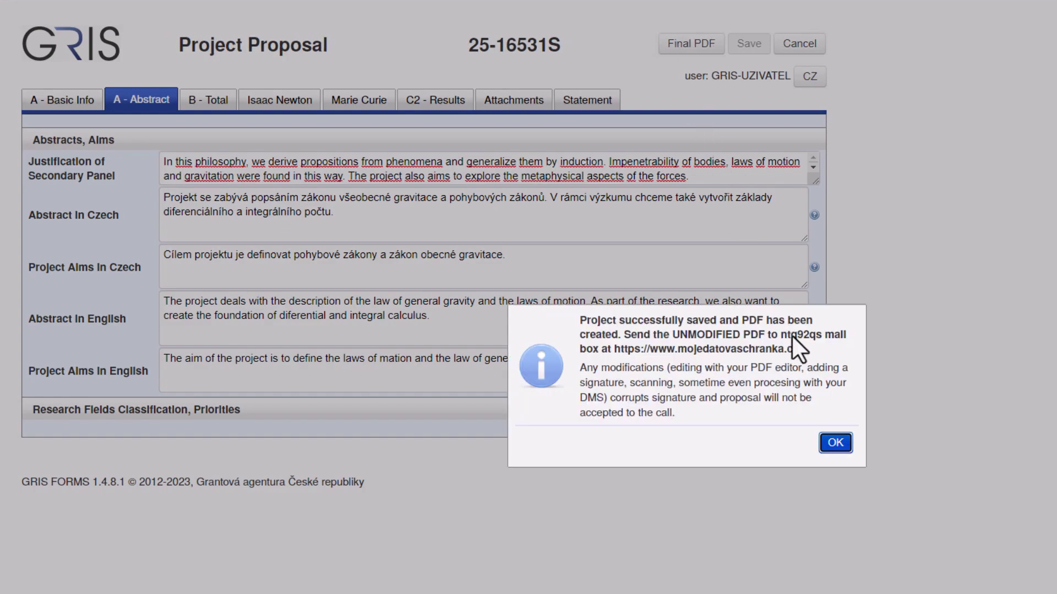
left_click(835, 443)
left_click(700, 51)
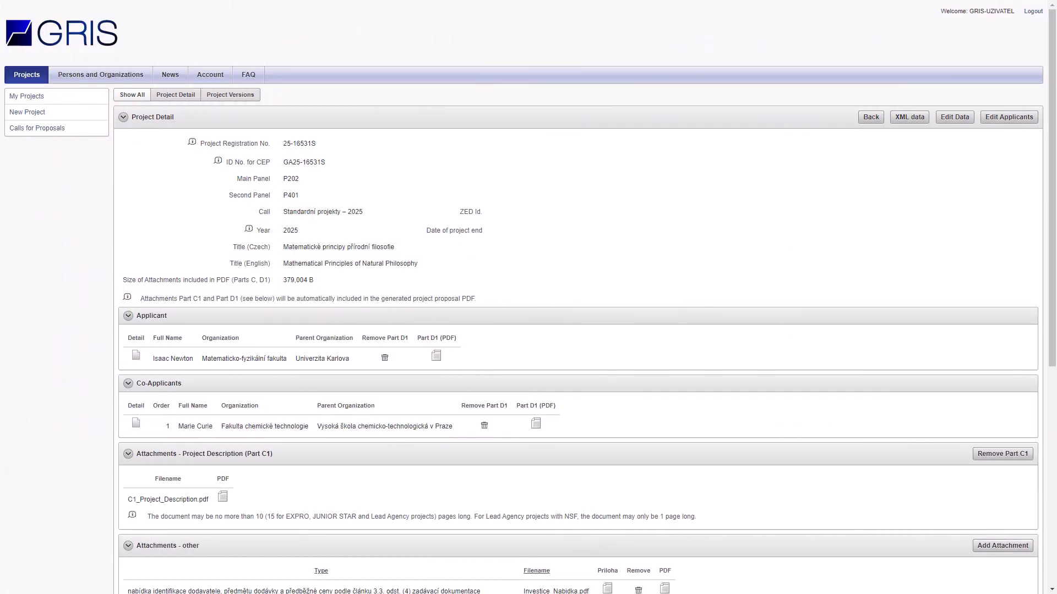
Review the project detail's attachments, users and the list of project versions with their ISDS reception status.
scroll(528, 297, "down", 10)
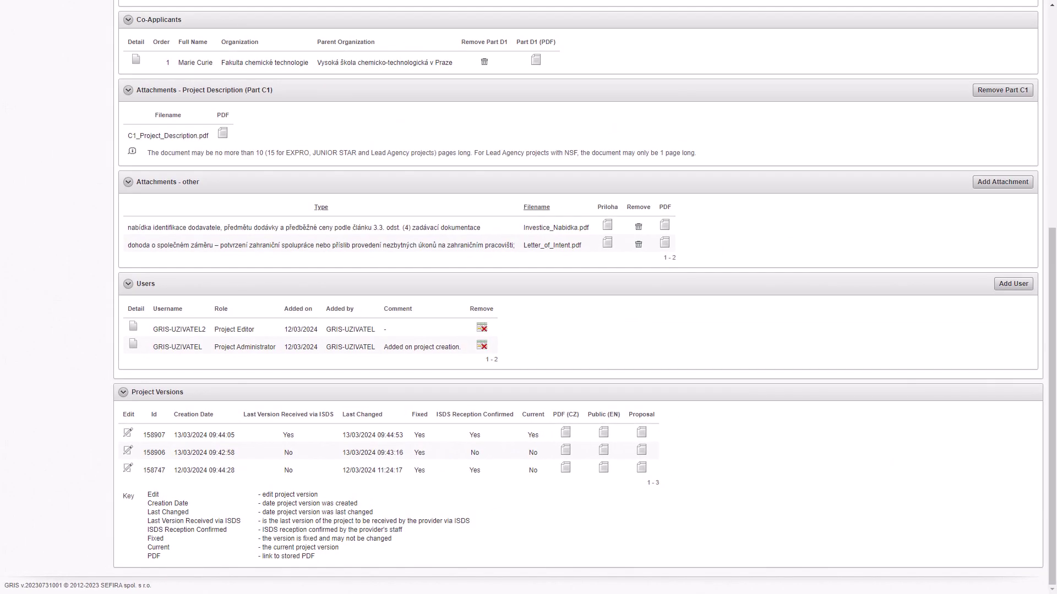
scroll(528, 298, "up", 3)
scroll(529, 298, "up", 3)
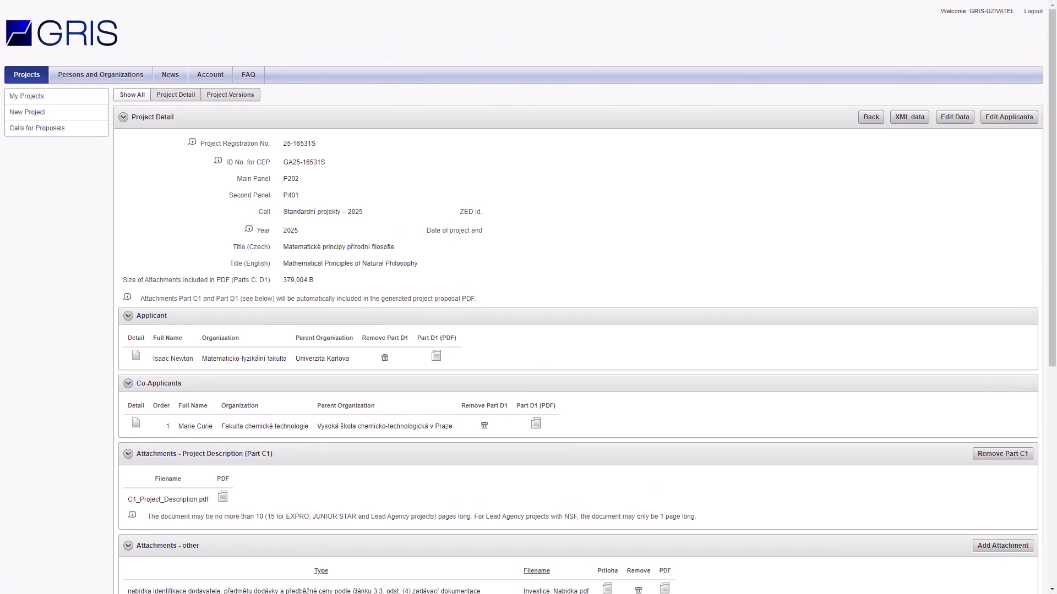